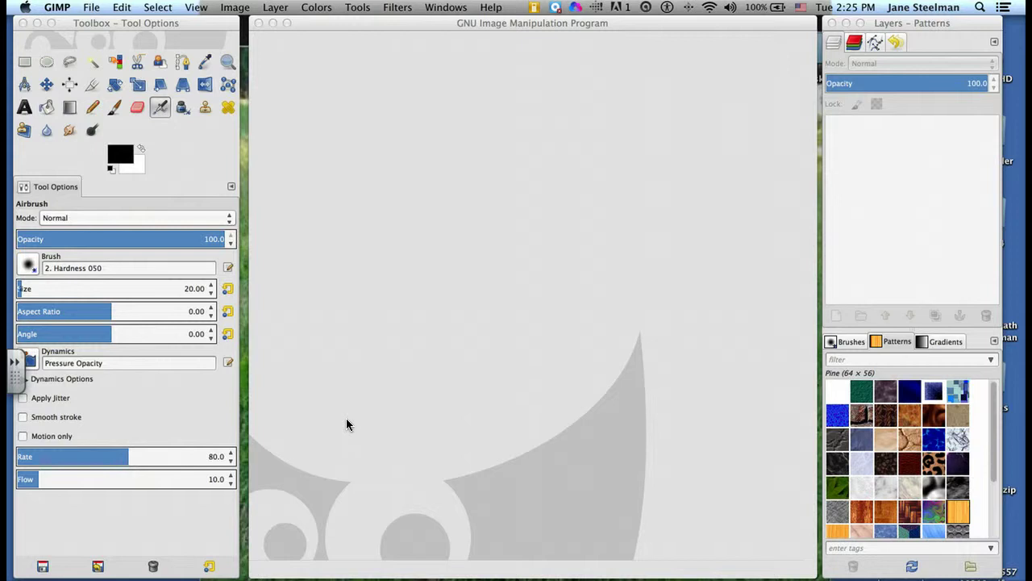
- Open mitsy.jpg from the "images to change scale" folder on the Desktop
{"action": "left_click", "coordinate": [91, 8]}
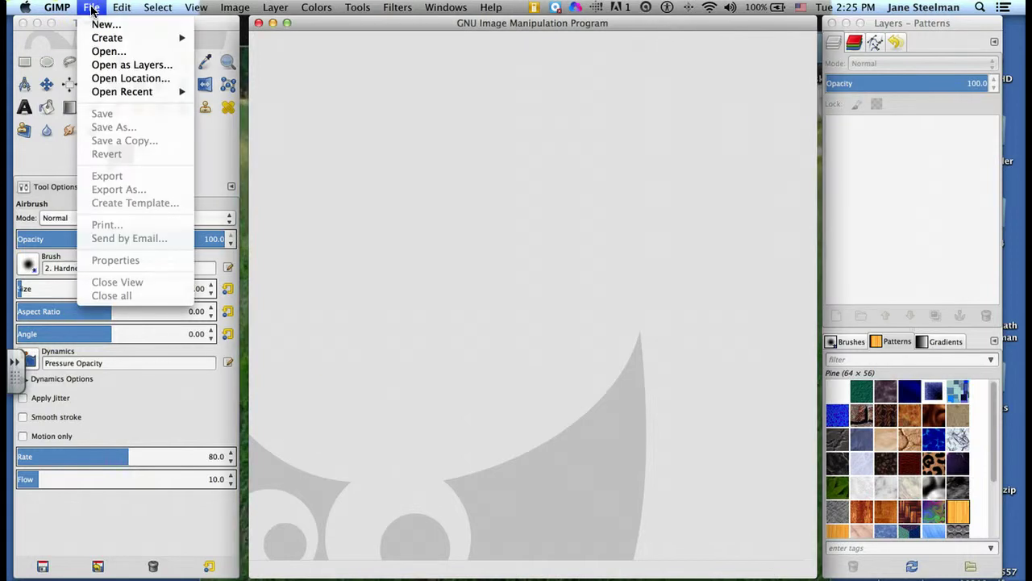
{"action": "left_click", "coordinate": [105, 51]}
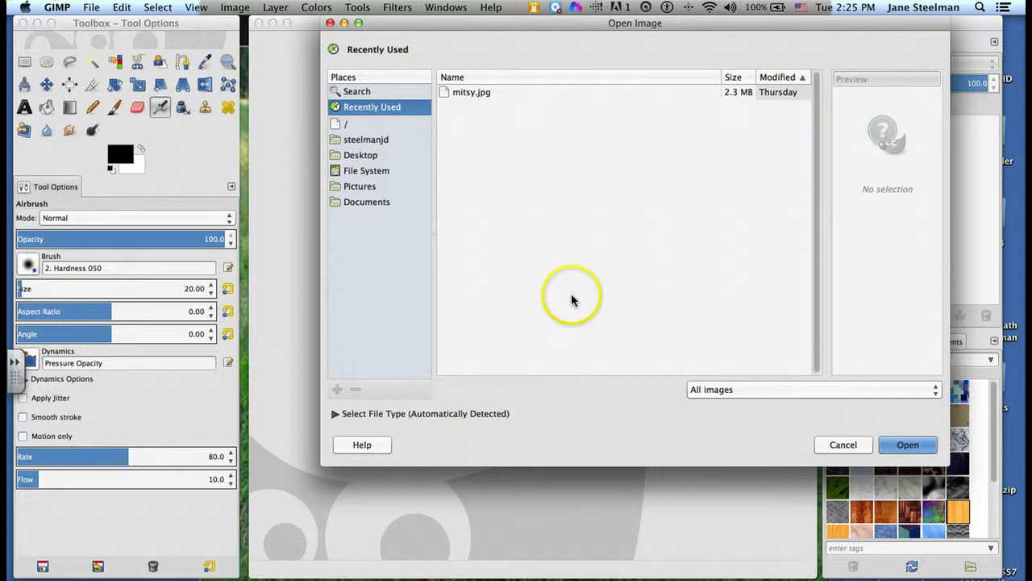
{"action": "left_click", "coordinate": [363, 155]}
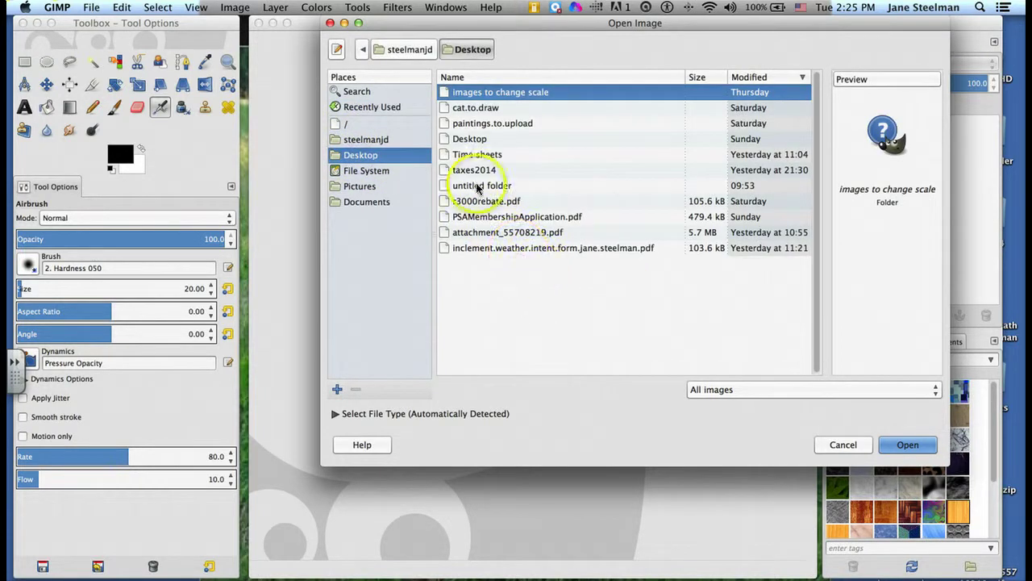
{"action": "double_click", "coordinate": [472, 96]}
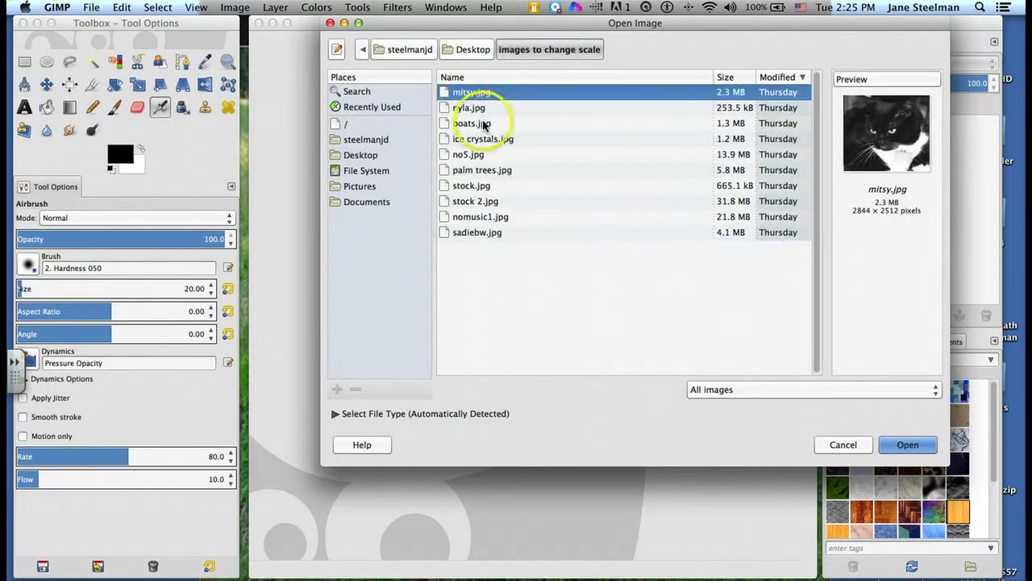
{"action": "left_click", "coordinate": [908, 445]}
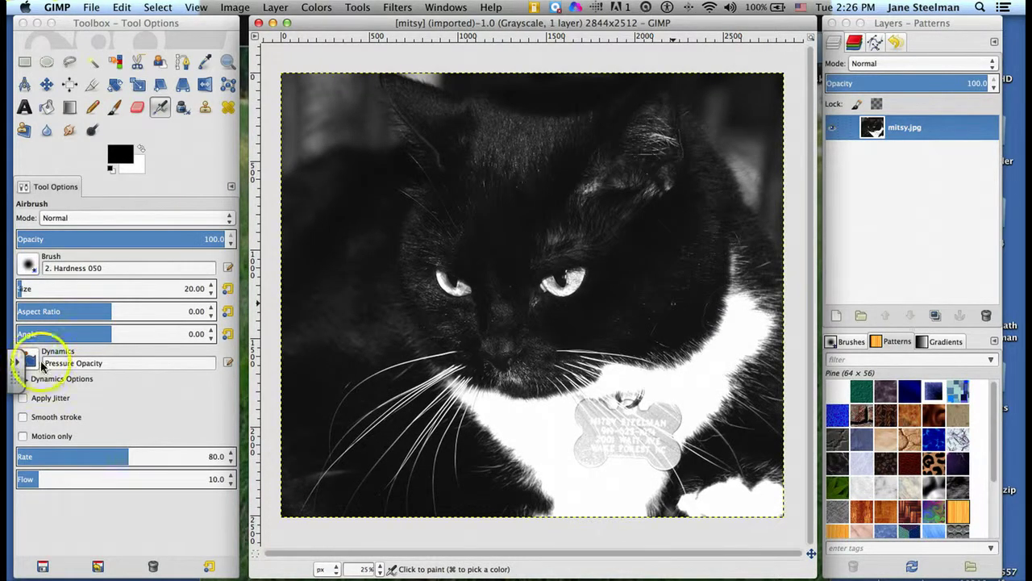
- Inspect the cat photo at 100% zoom across its width, and return the view to 25%
{"action": "left_click", "coordinate": [379, 566]}
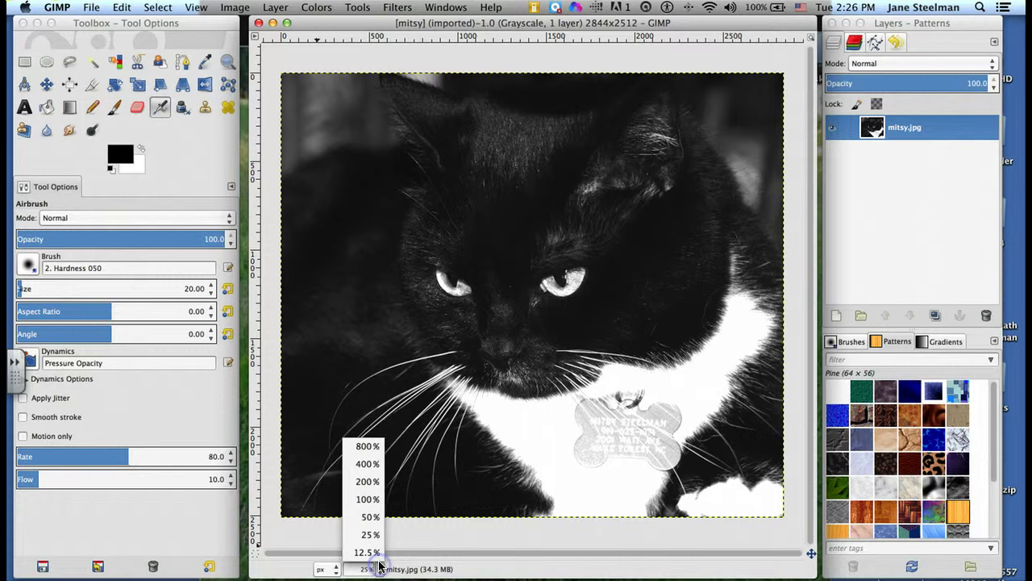
{"action": "left_click", "coordinate": [372, 500]}
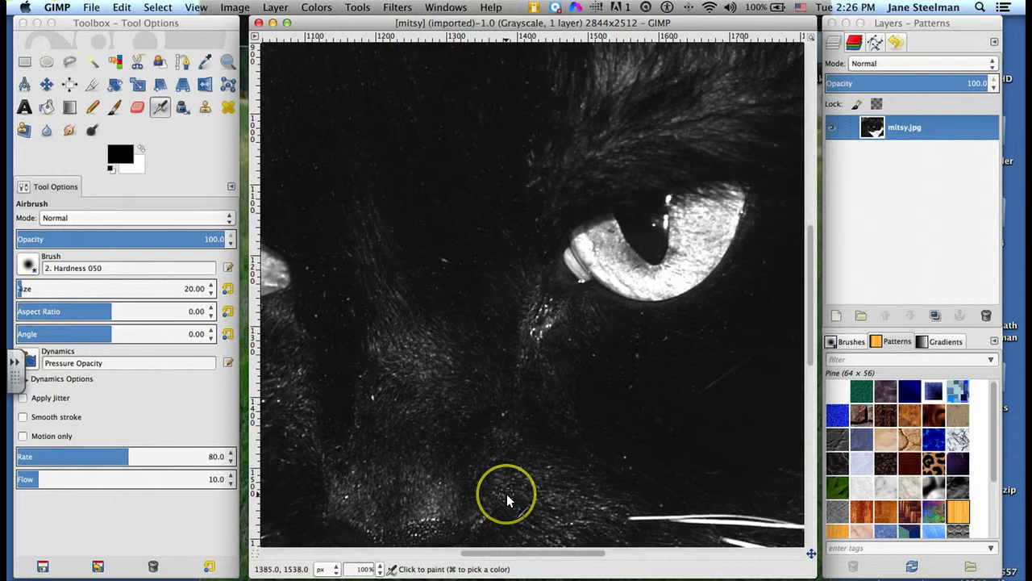
{"action": "mouse_move", "coordinate": [487, 486]}
{"action": "left_mouse_down"}
{"action": "mouse_move", "coordinate": [560, 482]}
{"action": "mouse_move", "coordinate": [452, 498]}
{"action": "mouse_move", "coordinate": [446, 513]}
{"action": "left_mouse_up"}
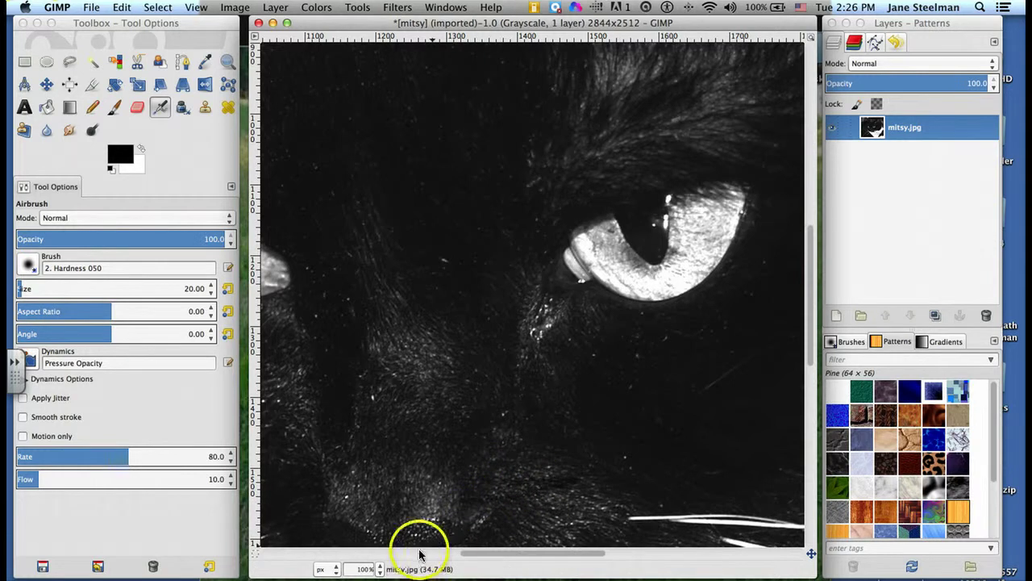
{"action": "mouse_move", "coordinate": [420, 554]}
{"action": "left_mouse_down"}
{"action": "mouse_move", "coordinate": [349, 554]}
{"action": "mouse_move", "coordinate": [675, 554]}
{"action": "mouse_move", "coordinate": [650, 556]}
{"action": "left_mouse_up"}
{"action": "left_click", "coordinate": [380, 571]}
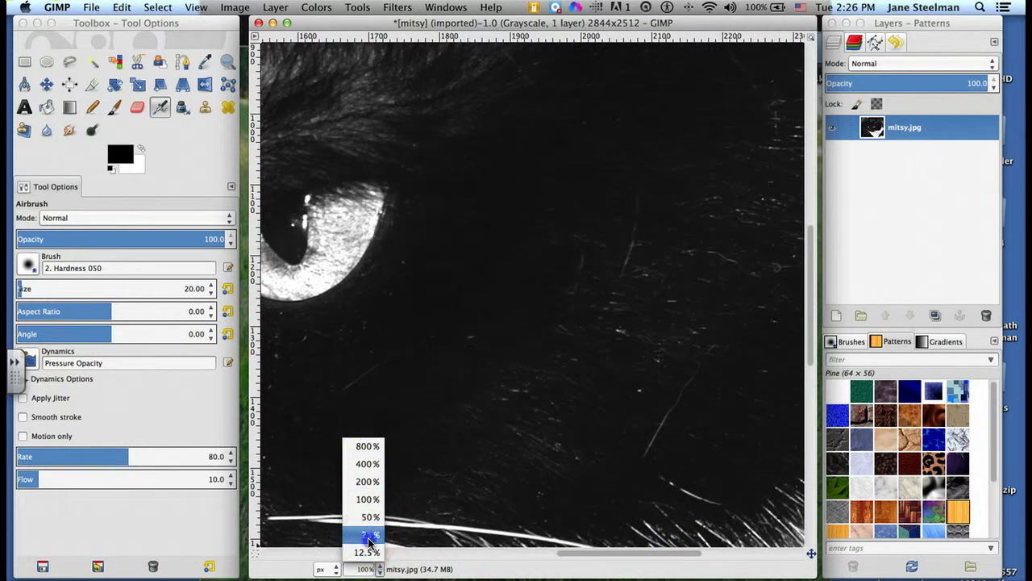
{"action": "left_click", "coordinate": [369, 535]}
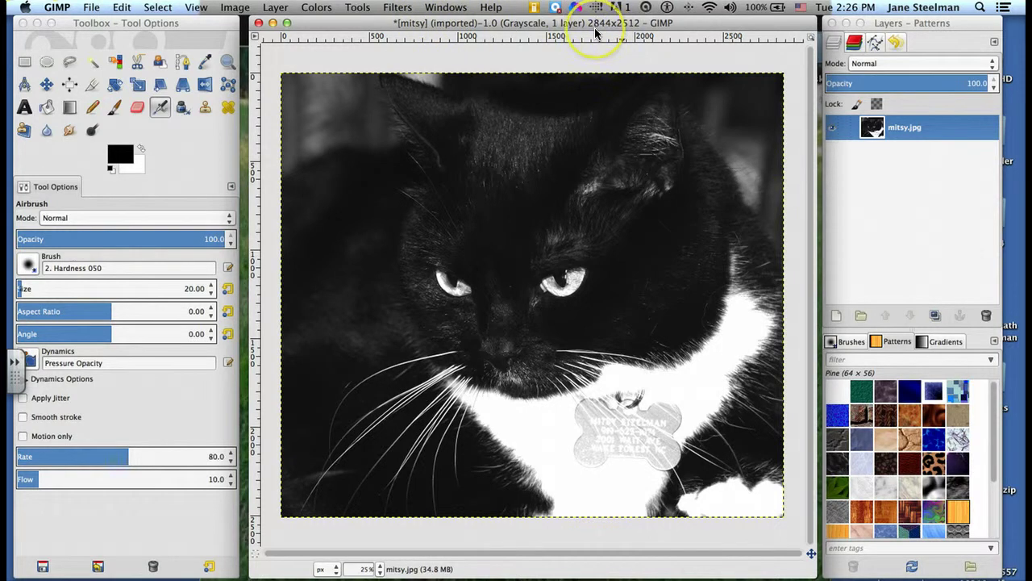
{"action": "left_click", "coordinate": [645, 32]}
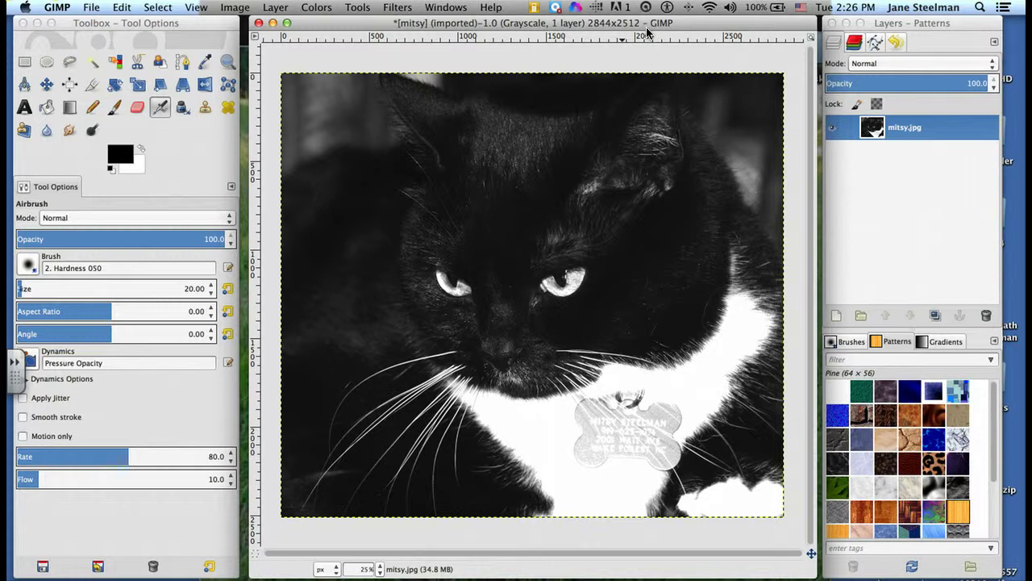
{"action": "mouse_move", "coordinate": [647, 34]}
{"action": "left_mouse_down"}
{"action": "mouse_move", "coordinate": [603, 62]}
{"action": "mouse_move", "coordinate": [613, 62]}
{"action": "mouse_move", "coordinate": [601, 28]}
{"action": "mouse_move", "coordinate": [594, 40]}
{"action": "mouse_move", "coordinate": [609, 34]}
{"action": "mouse_move", "coordinate": [601, 30]}
{"action": "left_mouse_up"}
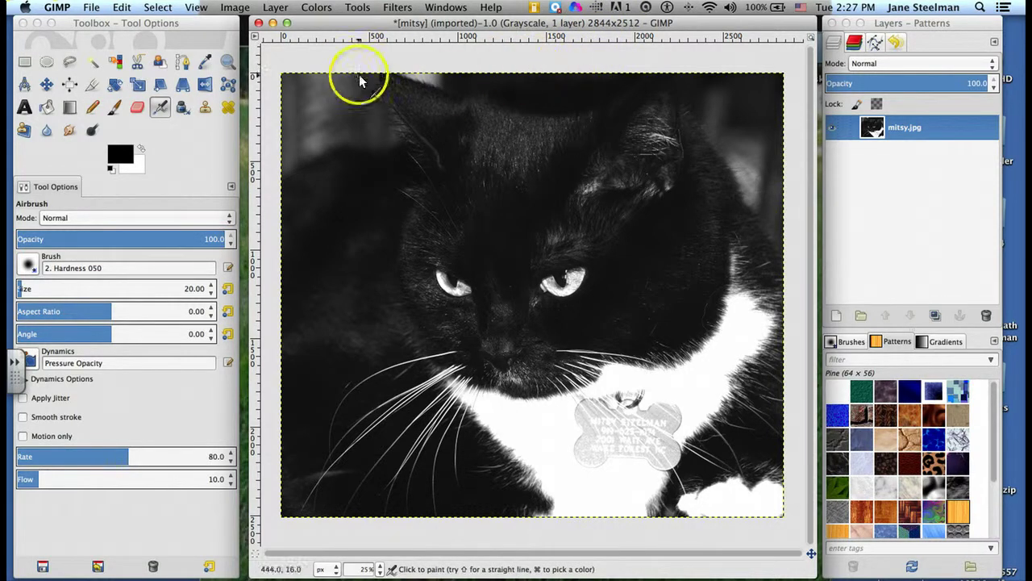
- Open the Scale Image dialog for the cat photo and place it over the canvas
{"action": "left_click", "coordinate": [235, 8]}
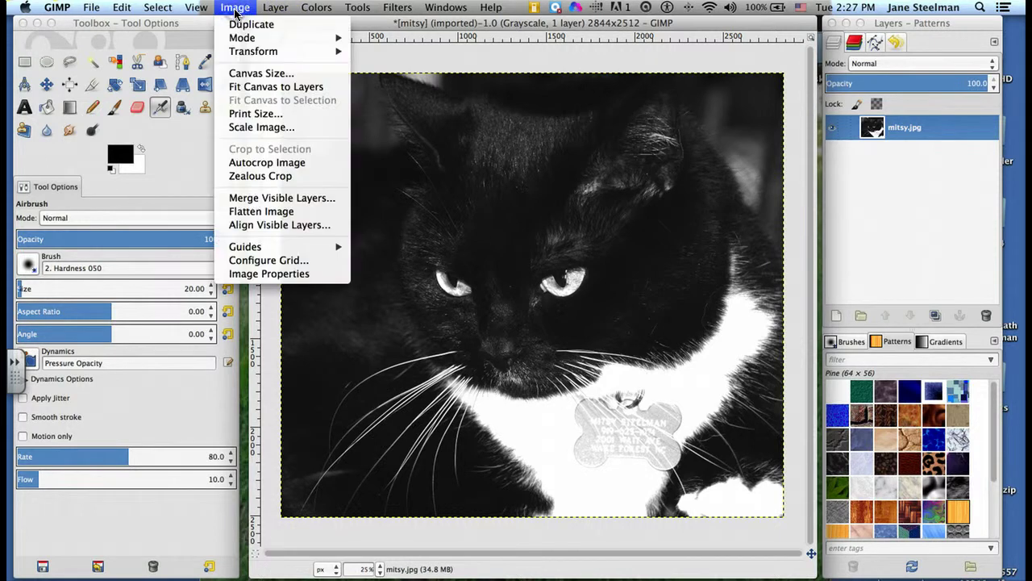
{"action": "left_click", "coordinate": [287, 127]}
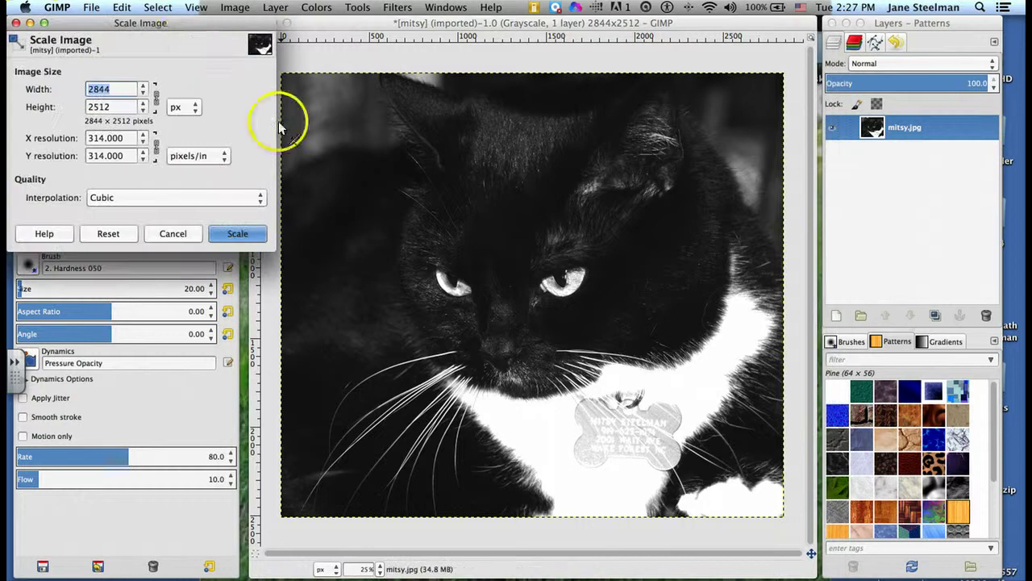
{"action": "left_click_drag", "start_coordinate": [179, 23], "coordinate": [510, 122]}
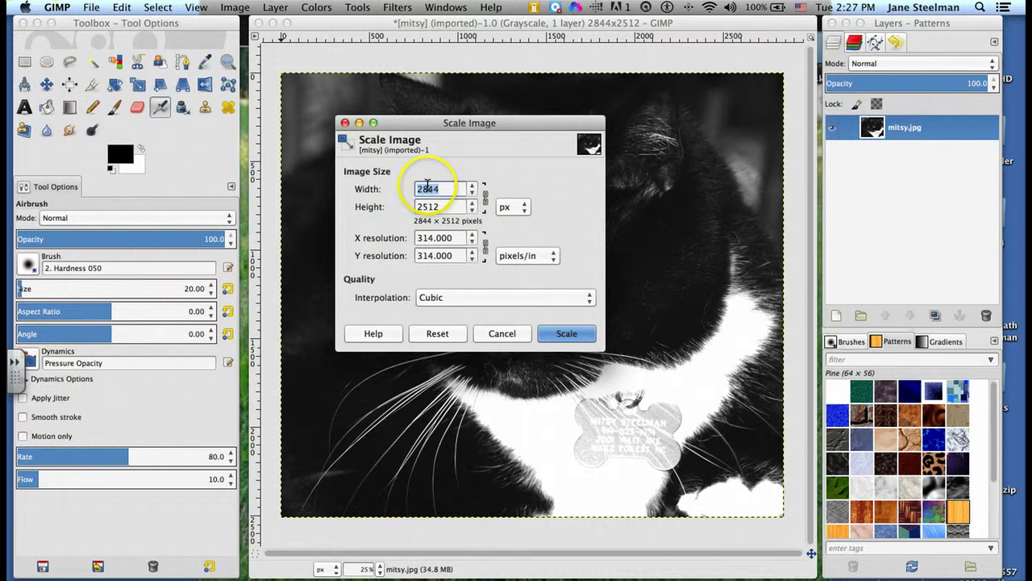
- Check the image size in inches and switch the size units back to pixels
{"action": "left_click", "coordinate": [523, 208]}
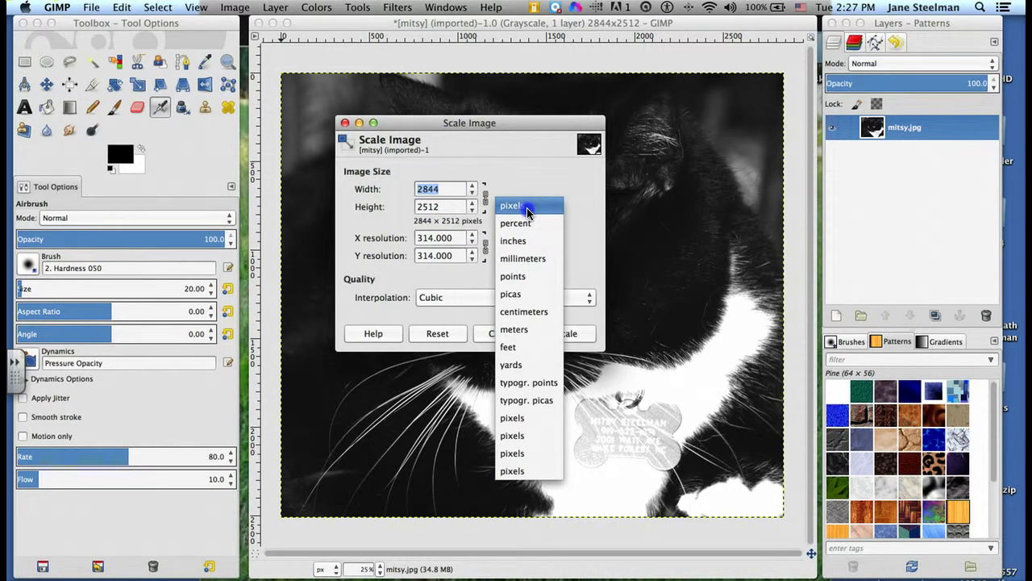
{"action": "left_click", "coordinate": [534, 240]}
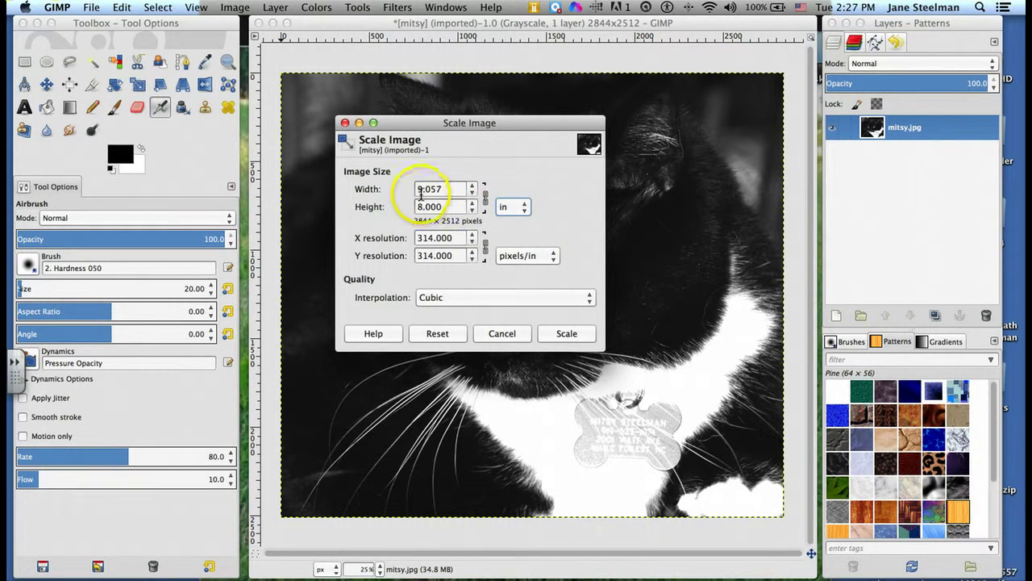
{"action": "left_click", "coordinate": [523, 208]}
{"action": "left_click", "coordinate": [521, 154]}
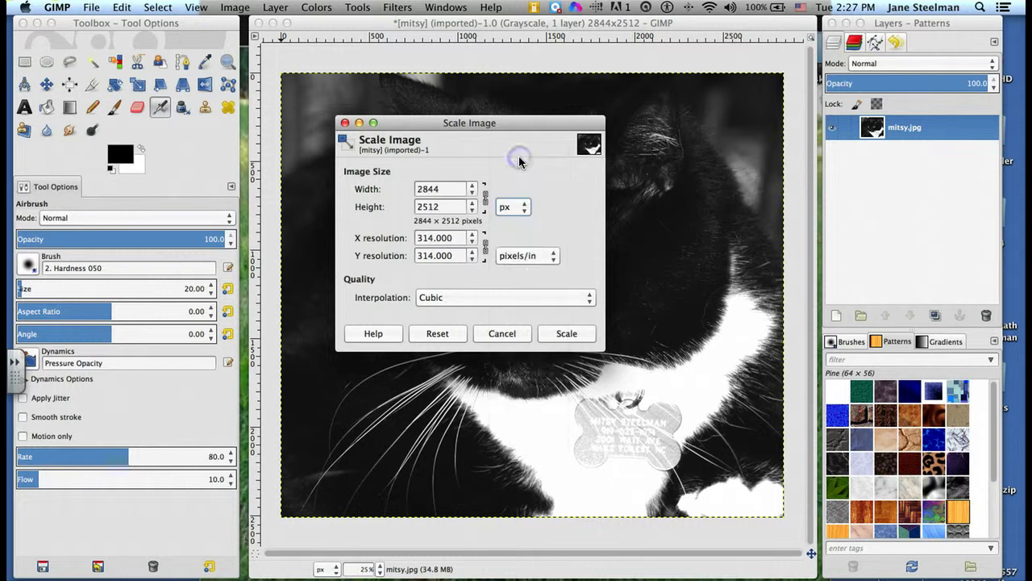
- Review the available resolution units, keeping pixels/in selected
{"action": "left_click", "coordinate": [486, 203]}
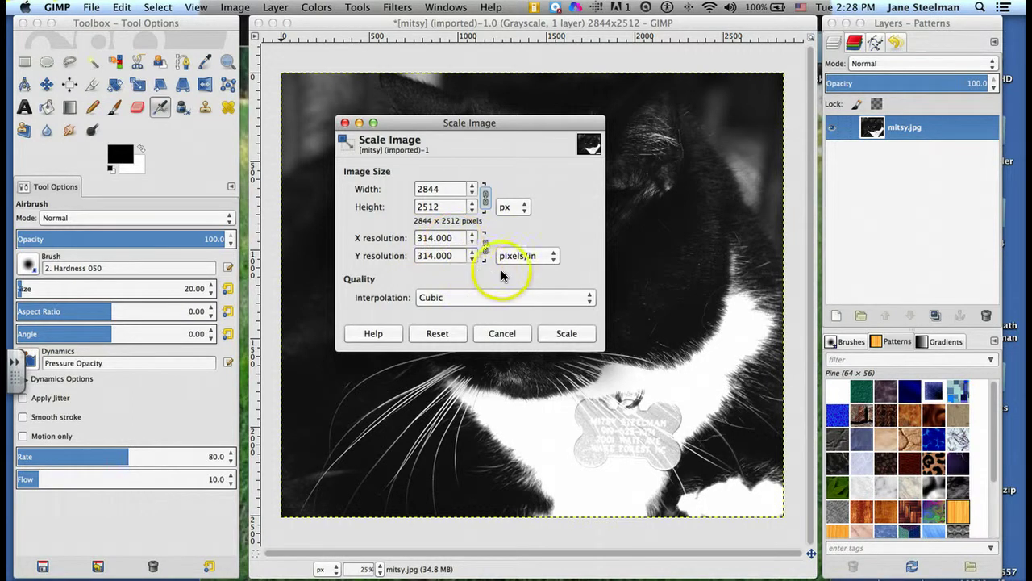
{"action": "left_click", "coordinate": [553, 257]}
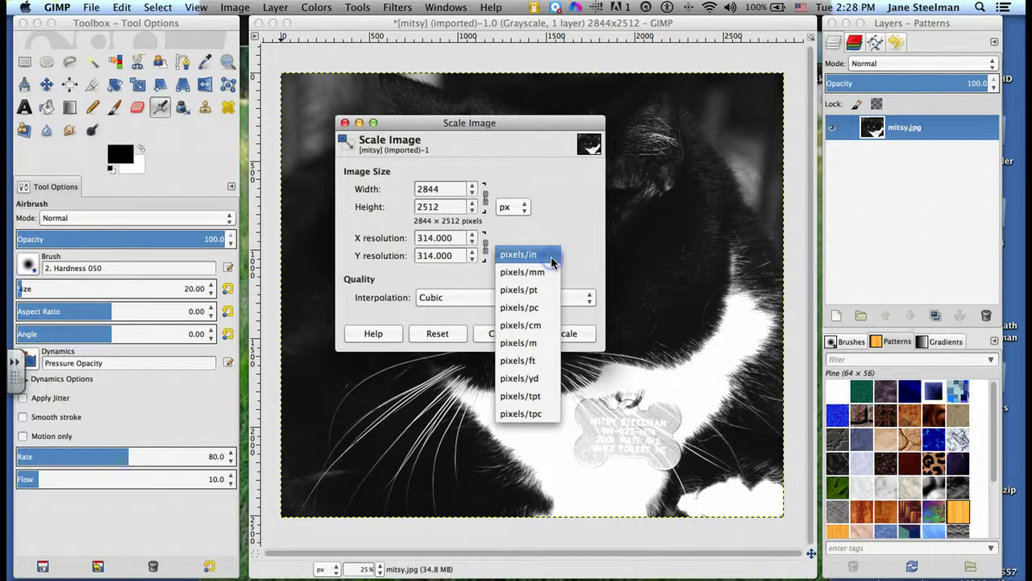
{"action": "left_click", "coordinate": [552, 256]}
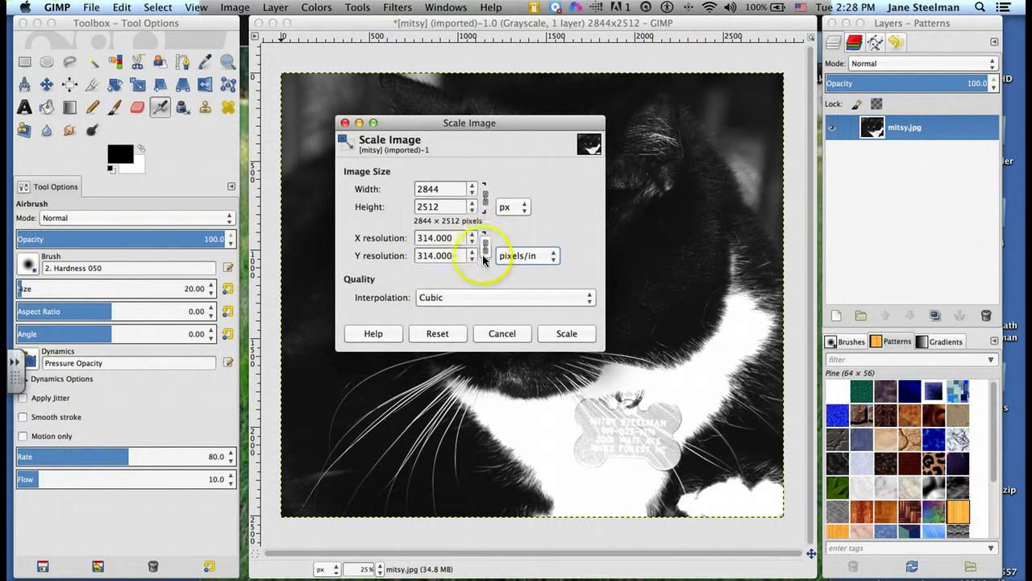
{"action": "left_click", "coordinate": [434, 260]}
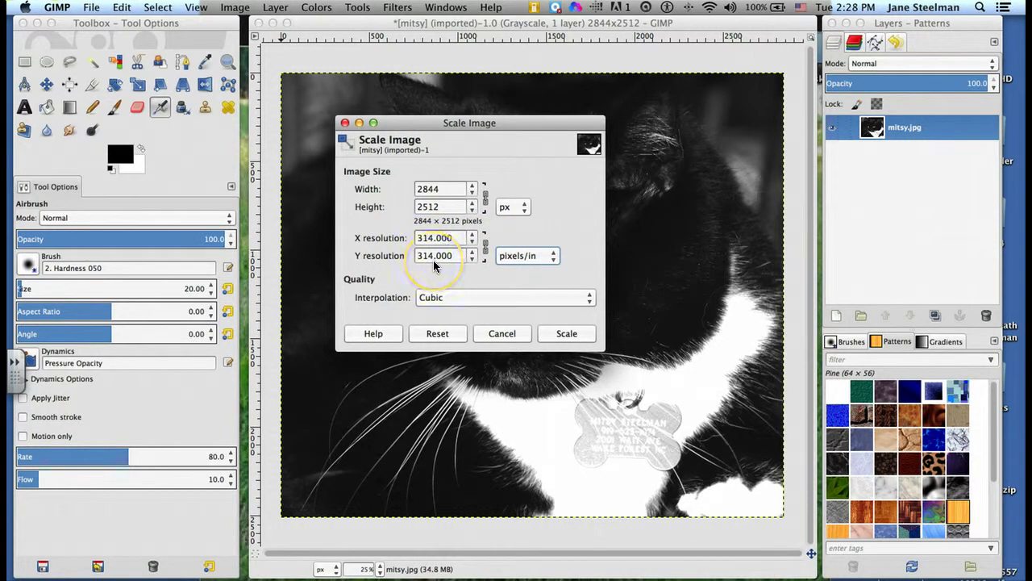
- Set the image width to 500 px with the height linked proportionally
{"action": "double_click", "coordinate": [443, 189]}
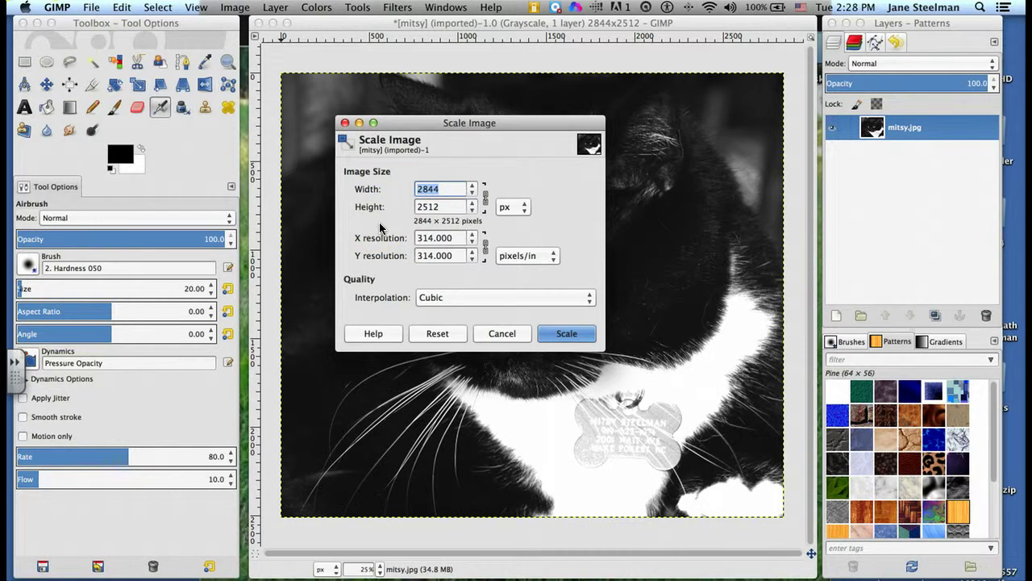
{"action": "type", "text": "500"}
{"action": "left_click", "coordinate": [424, 205]}
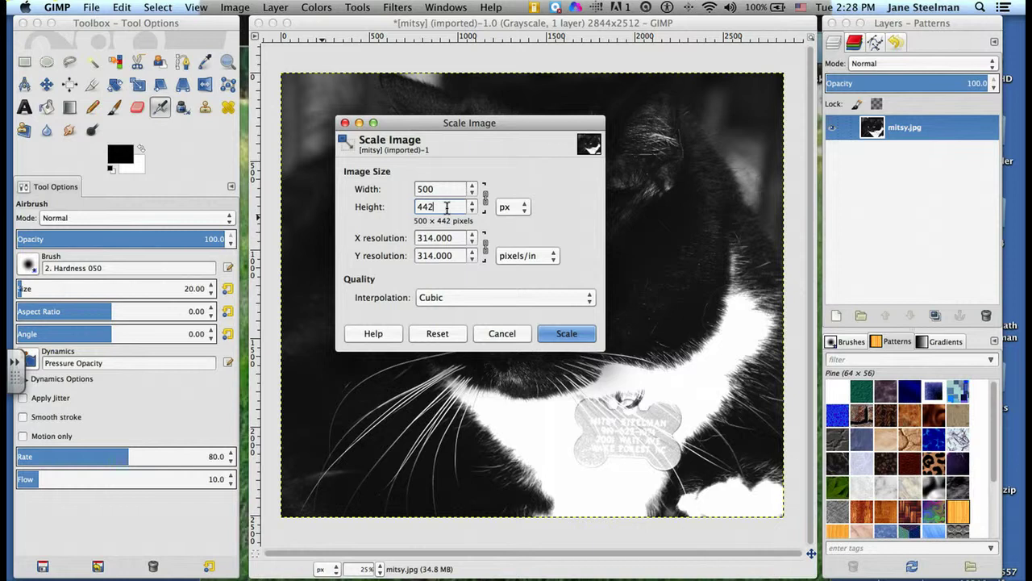
{"action": "left_click", "coordinate": [438, 190]}
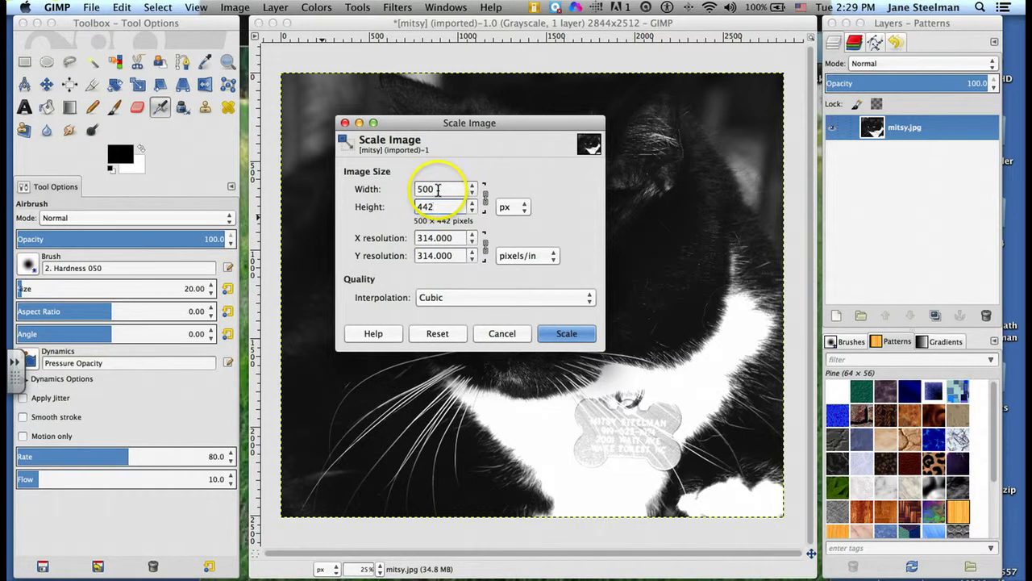
{"action": "left_click", "coordinate": [440, 207]}
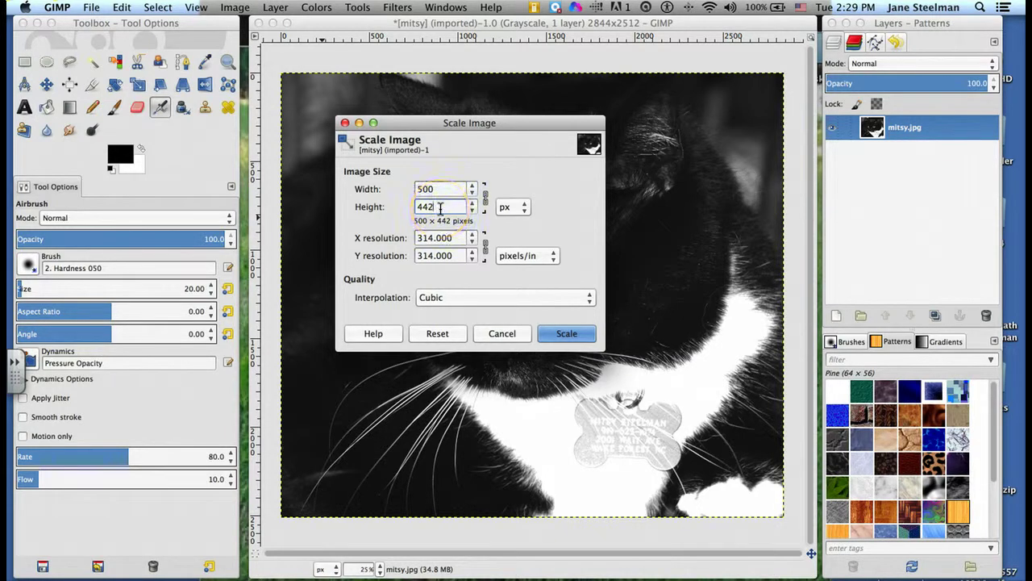
- Set the linked X and Y resolution to 72 pixels/in
{"action": "left_click", "coordinate": [433, 237]}
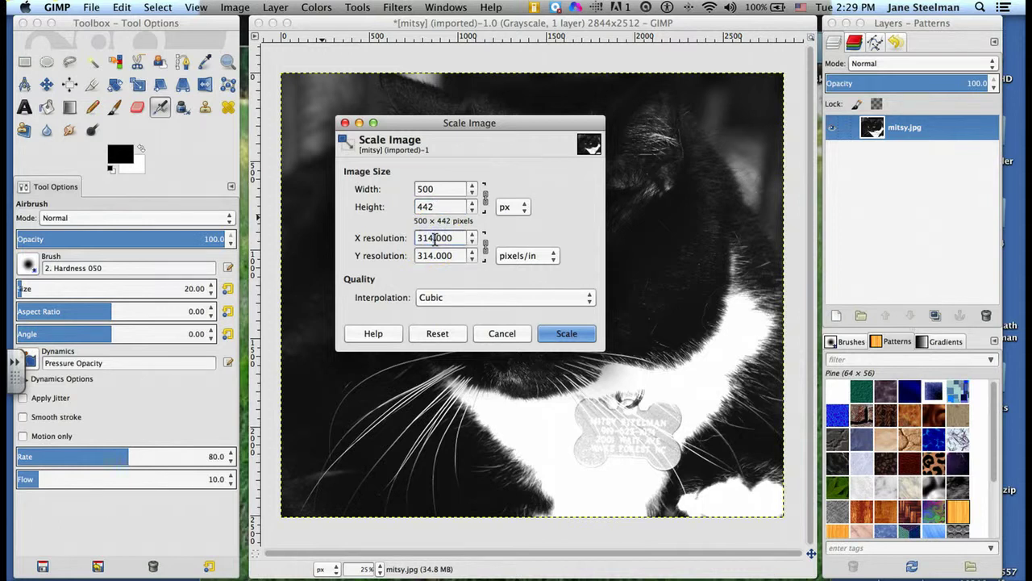
{"action": "triple_click", "coordinate": [434, 238]}
{"action": "type", "text": "300"}
{"action": "type", "text": "72."}
{"action": "key", "text": "Tab"}
{"action": "left_click", "coordinate": [452, 254]}
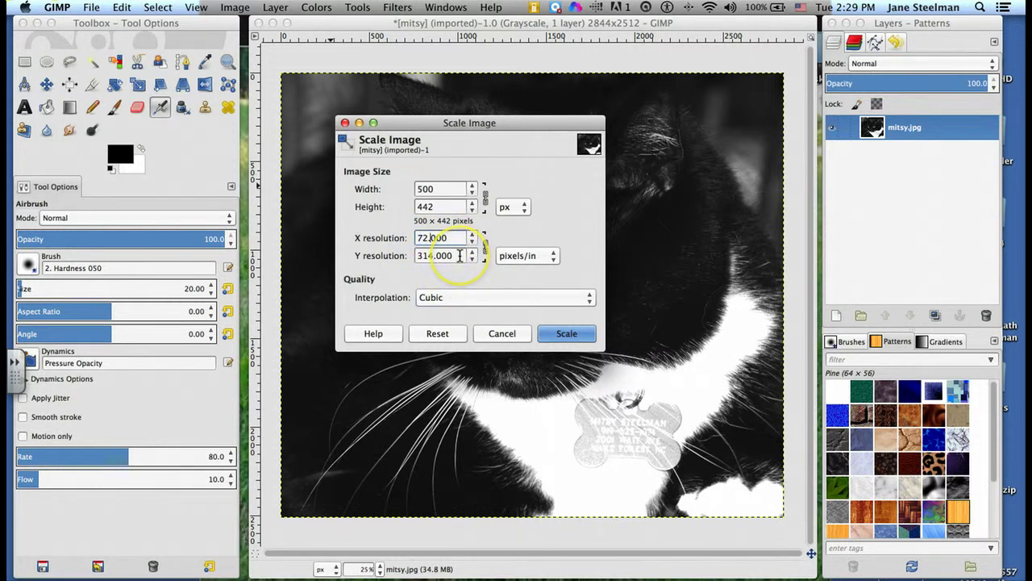
{"action": "left_click", "coordinate": [460, 256]}
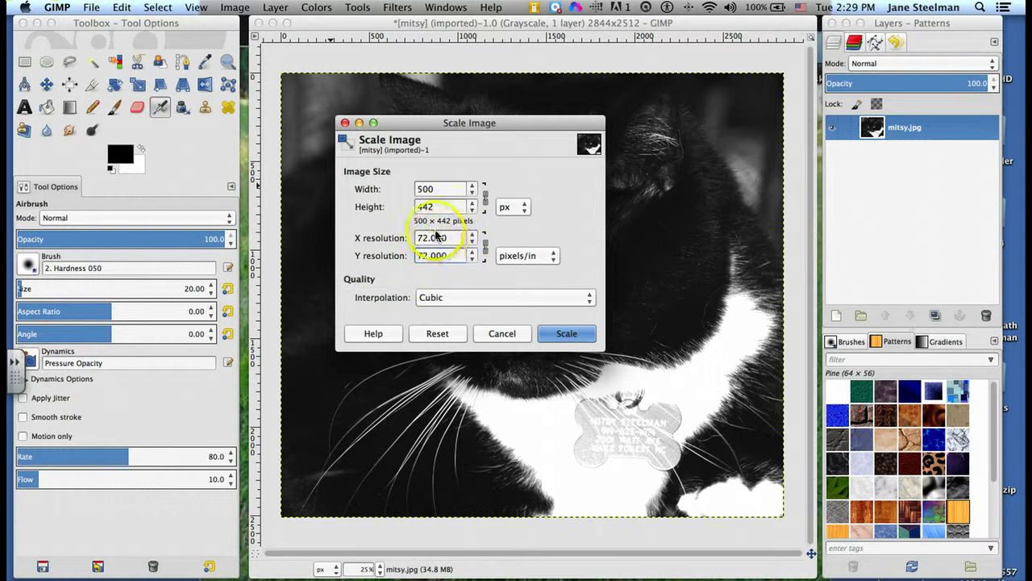
{"action": "left_click", "coordinate": [482, 284]}
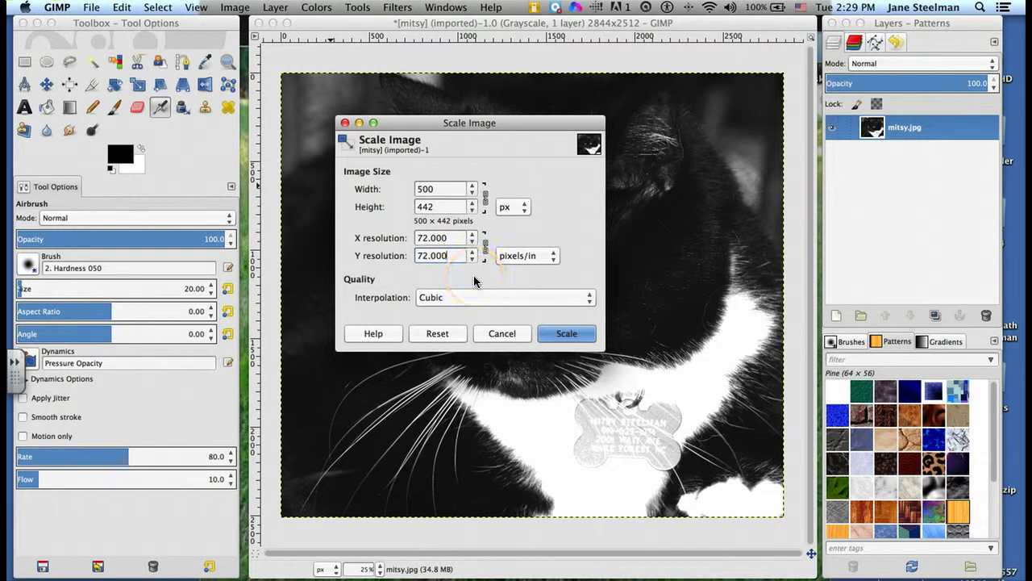
- Apply the scaling to the cat photo and view the result at 100% zoom
{"action": "left_click", "coordinate": [572, 336]}
{"action": "left_click", "coordinate": [567, 334]}
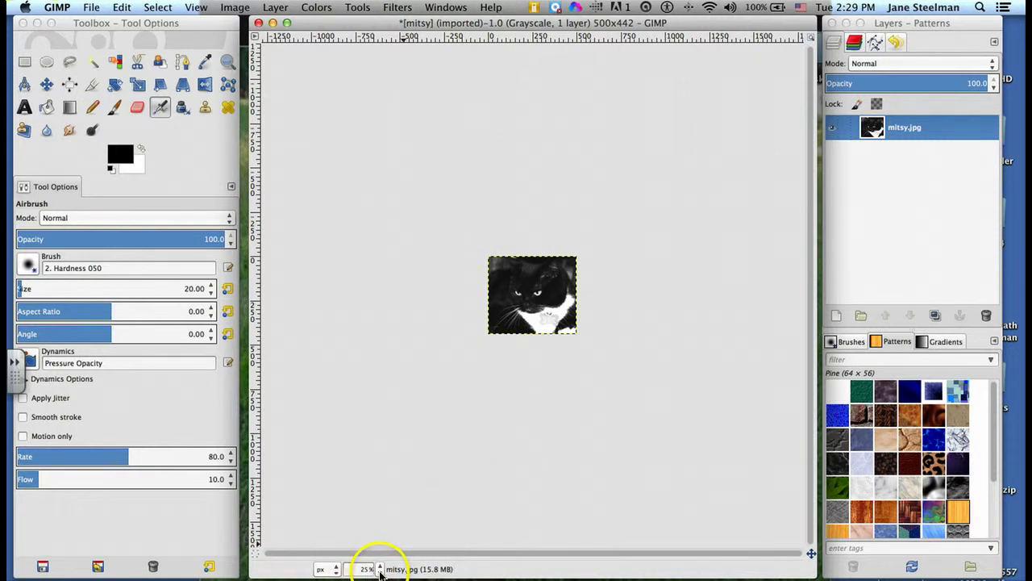
{"action": "left_click", "coordinate": [367, 569]}
{"action": "left_click", "coordinate": [368, 500]}
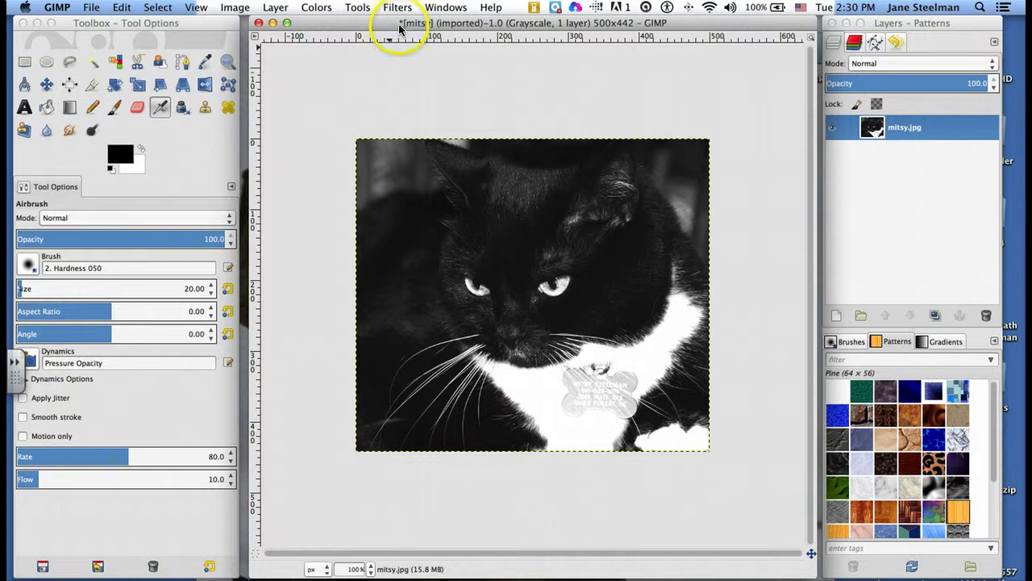
- Zoom the resized cat photo so that the whole image fits the window
{"action": "left_click", "coordinate": [442, 6]}
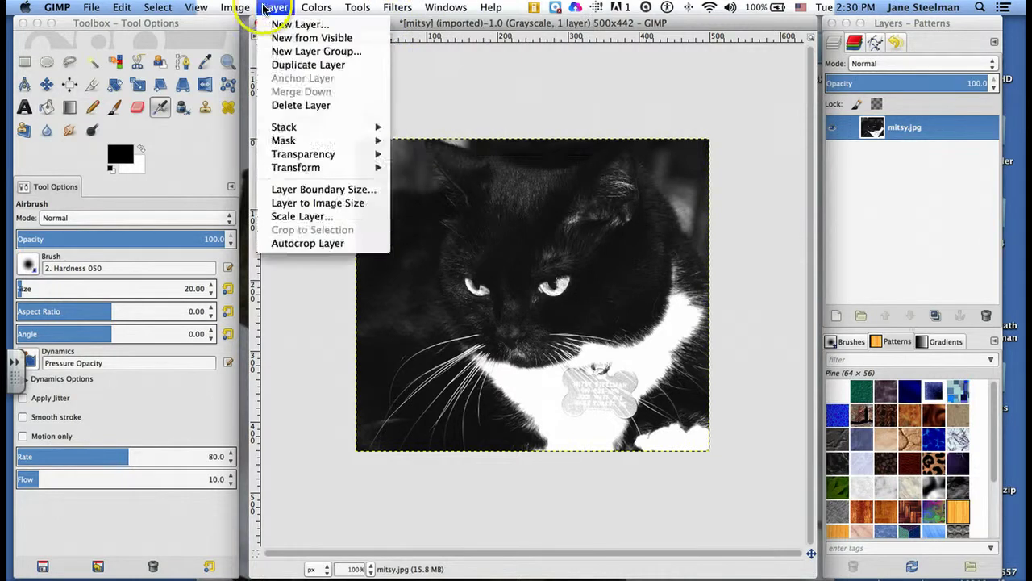
{"action": "mouse_move", "coordinate": [206, 10]}
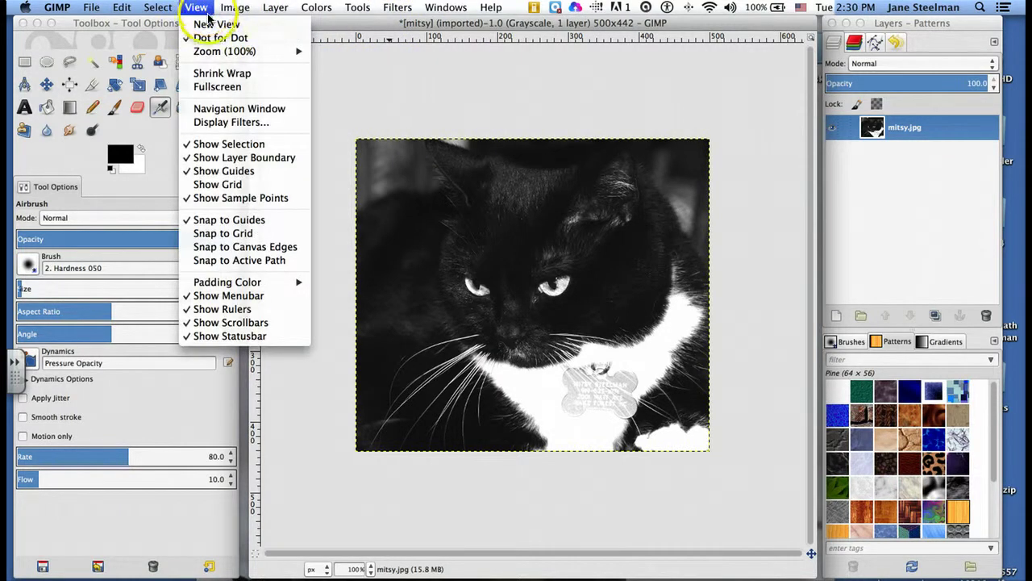
{"action": "mouse_move", "coordinate": [225, 55]}
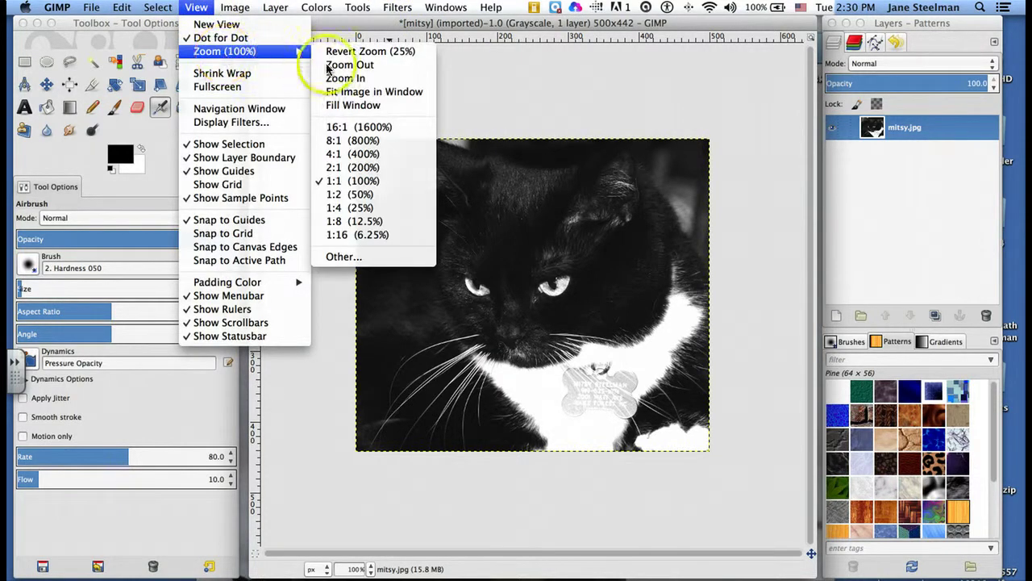
{"action": "left_click", "coordinate": [396, 93]}
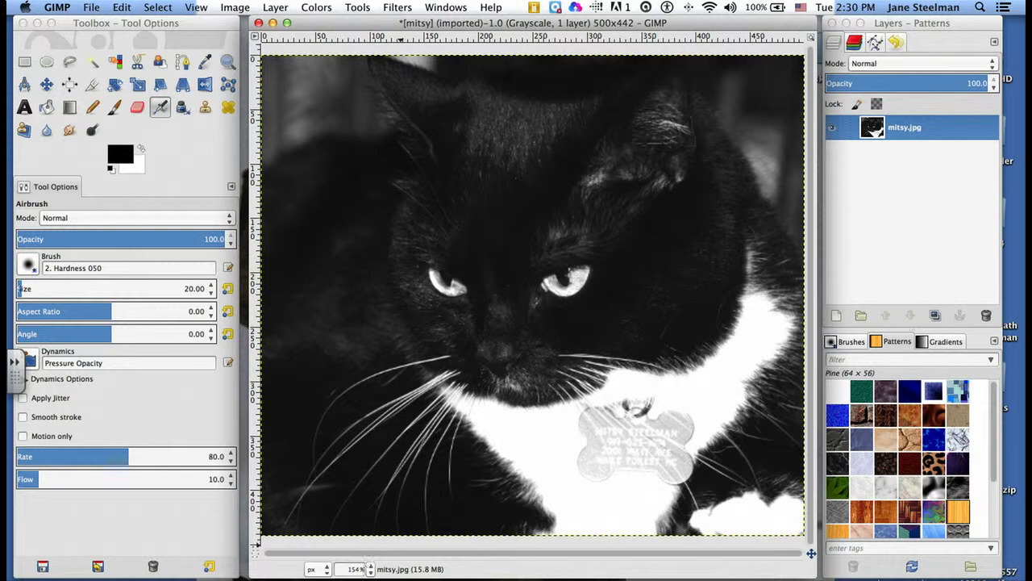
{"action": "left_click", "coordinate": [383, 446]}
{"action": "left_click", "coordinate": [437, 396]}
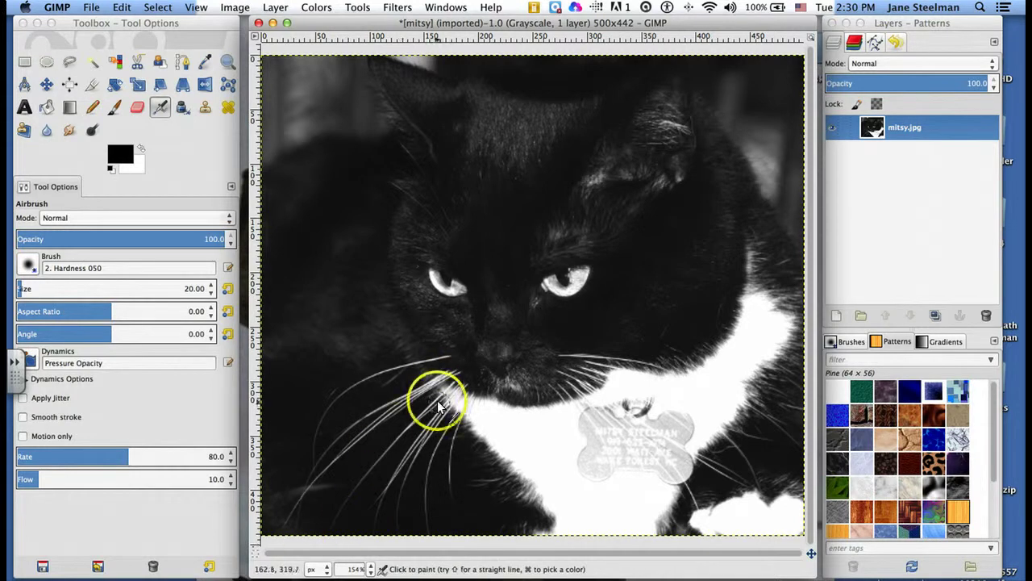
{"action": "left_click", "coordinate": [374, 266]}
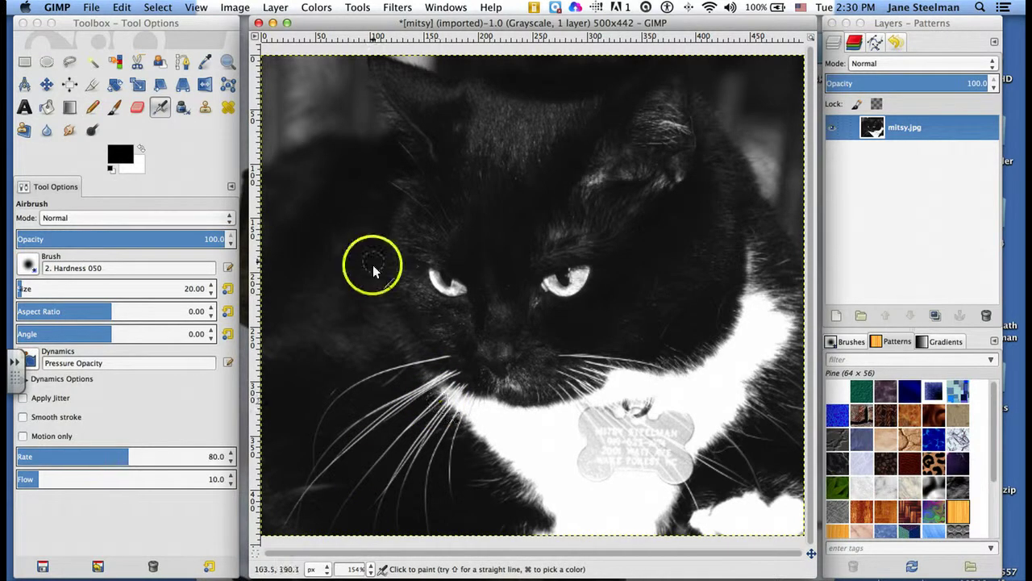
{"action": "left_click", "coordinate": [397, 304]}
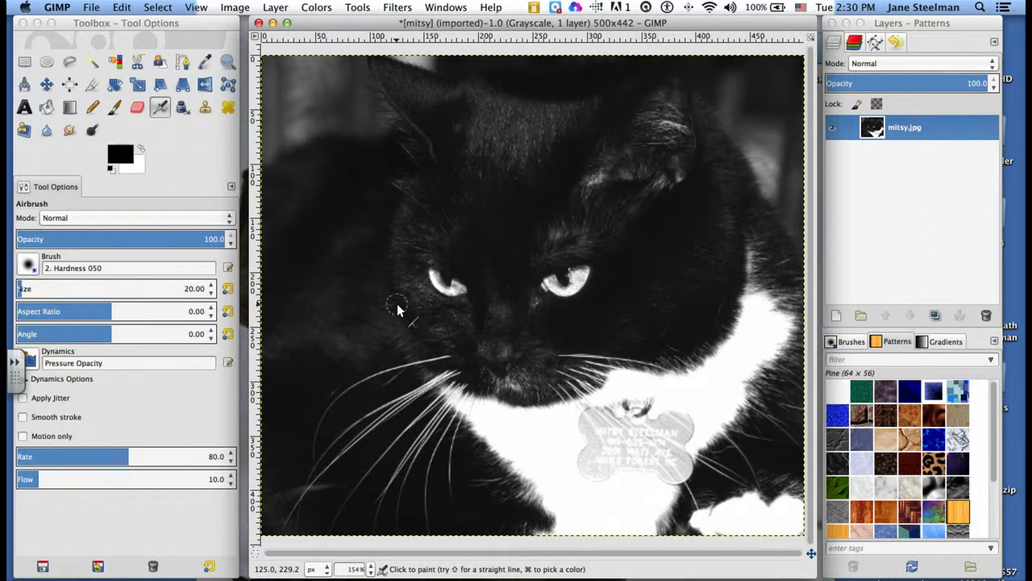
- Save the resized cat photo as mitsy.xcf in the Desktop folder and quit the image editor
{"action": "left_click", "coordinate": [91, 8]}
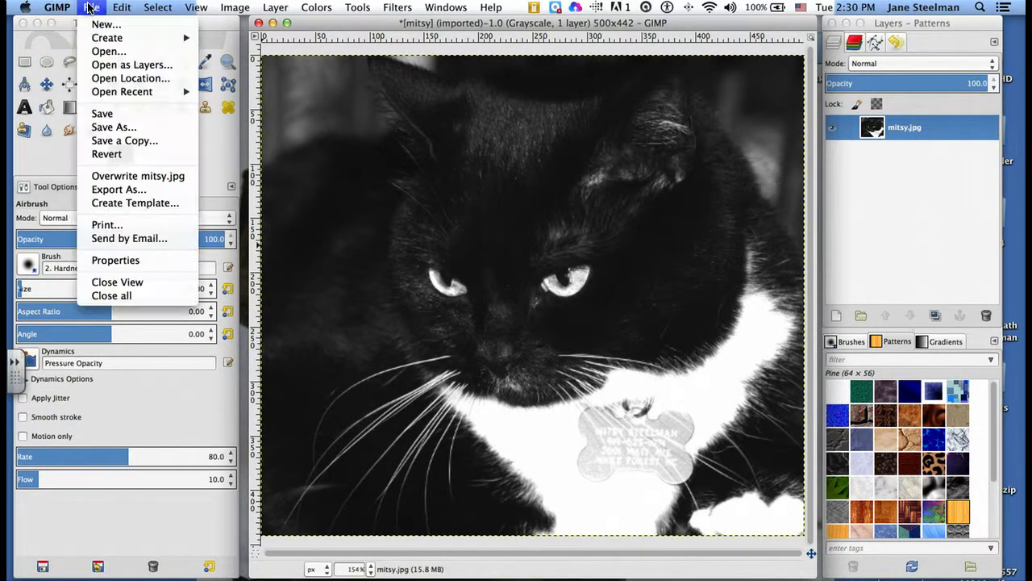
{"action": "left_click", "coordinate": [121, 114]}
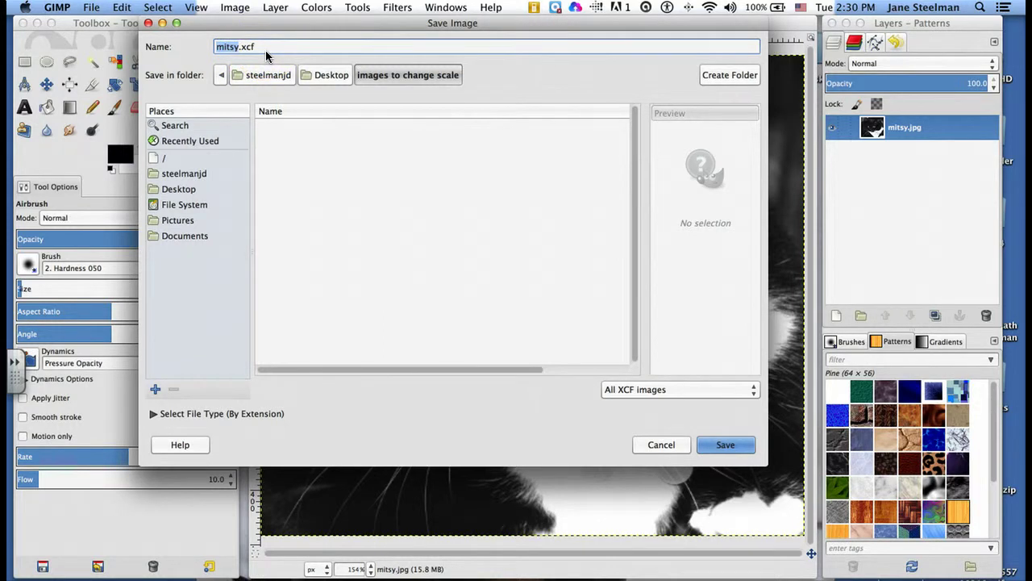
{"action": "left_click", "coordinate": [176, 189]}
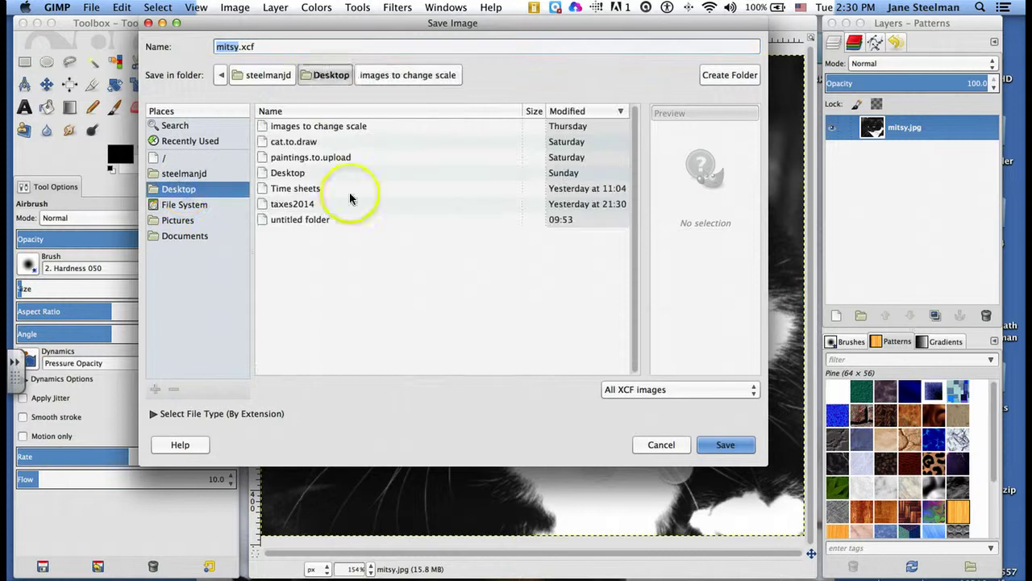
{"action": "triple_click", "coordinate": [260, 47]}
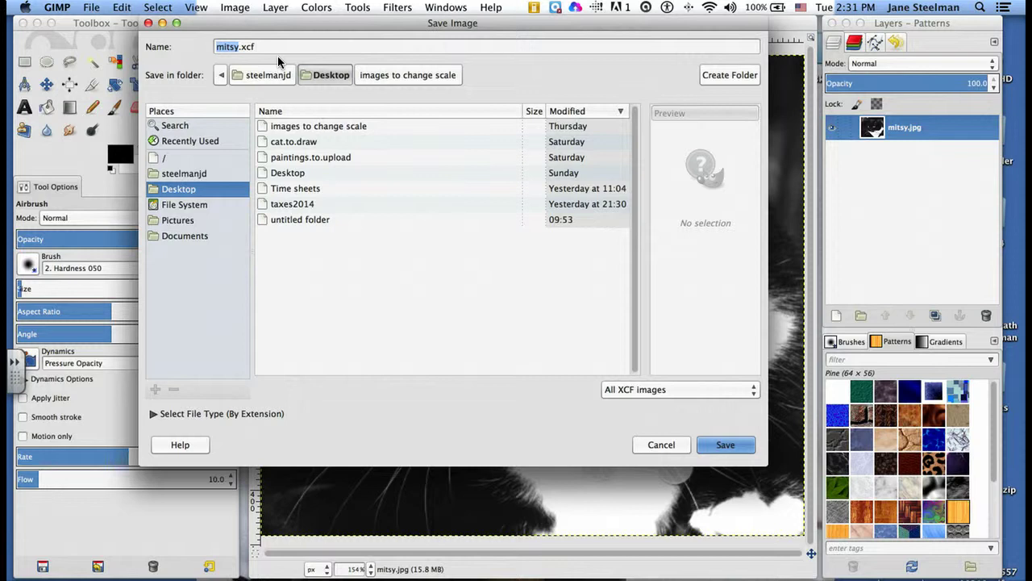
{"action": "left_click", "coordinate": [746, 450]}
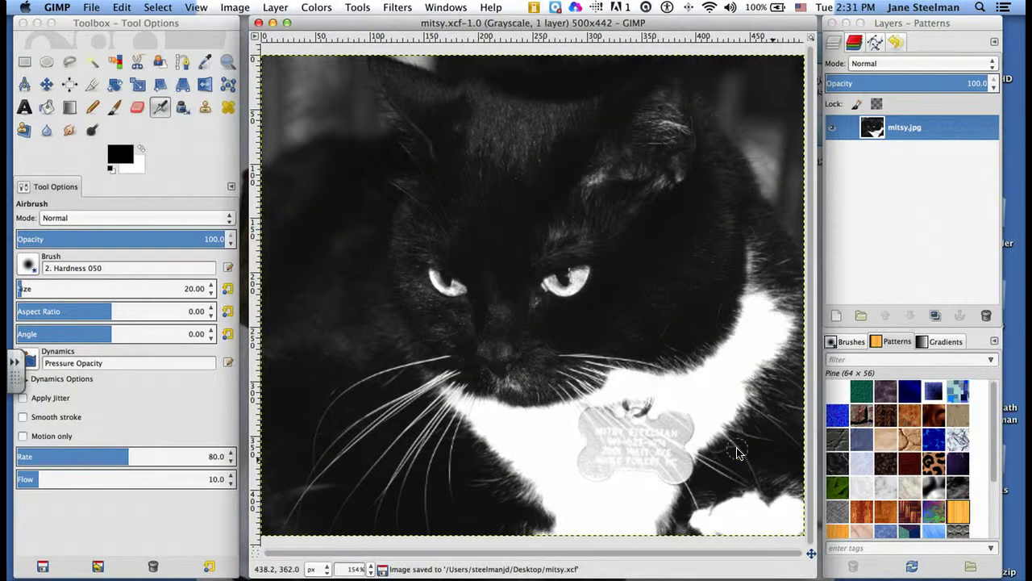
{"action": "left_click", "coordinate": [56, 7]}
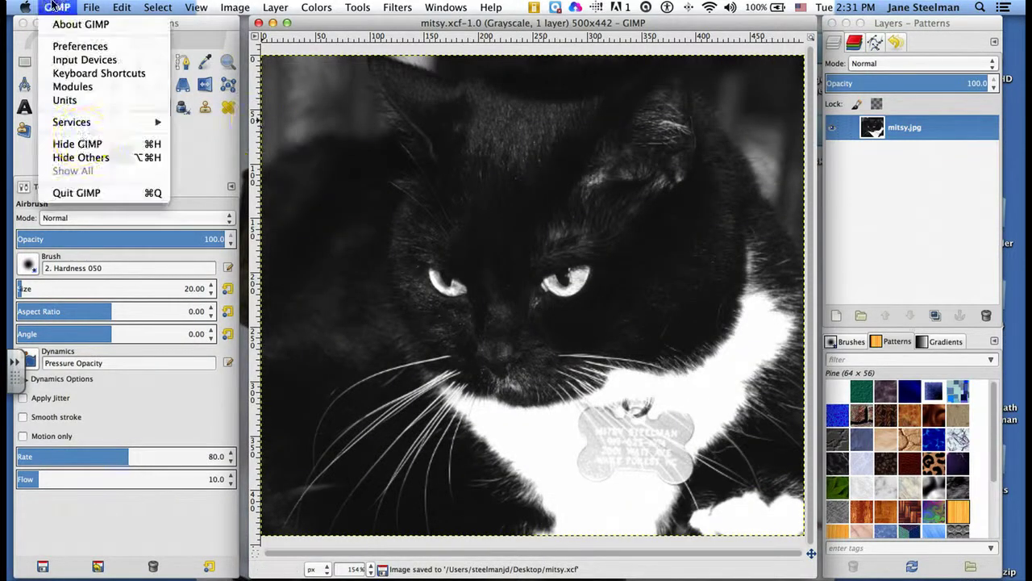
{"action": "left_click", "coordinate": [99, 192]}
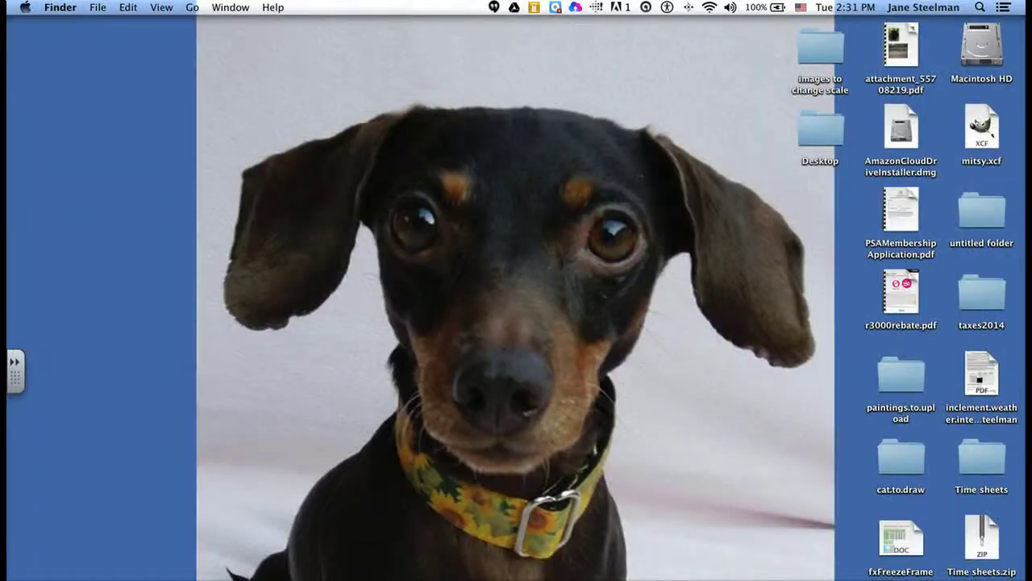